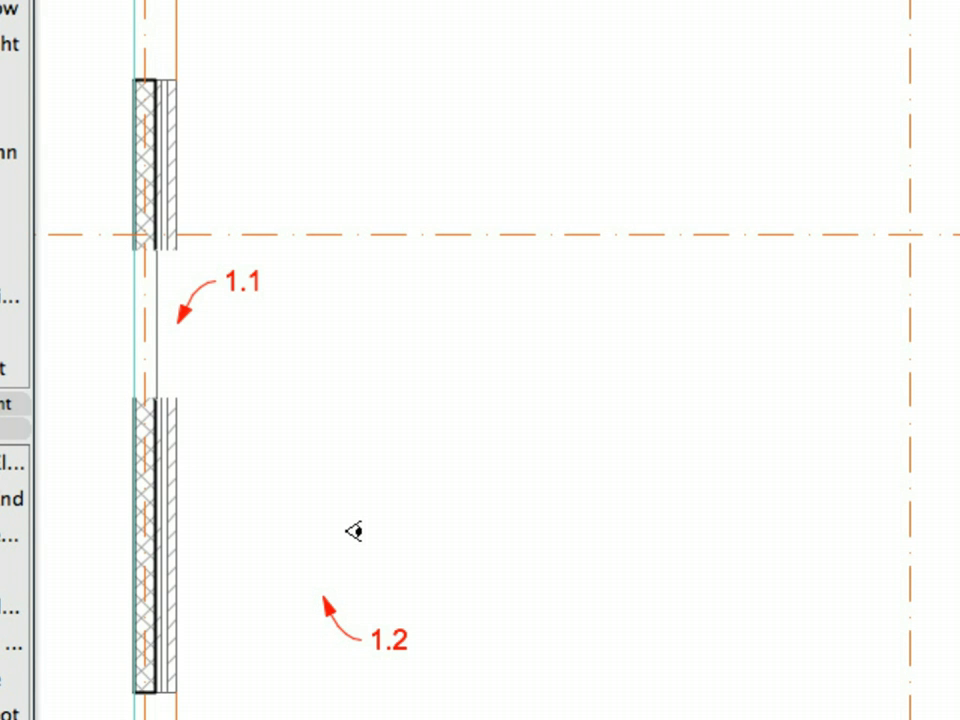
# Finish placing the door and set the copies' elevation to 12.
pyautogui.click(354, 531)
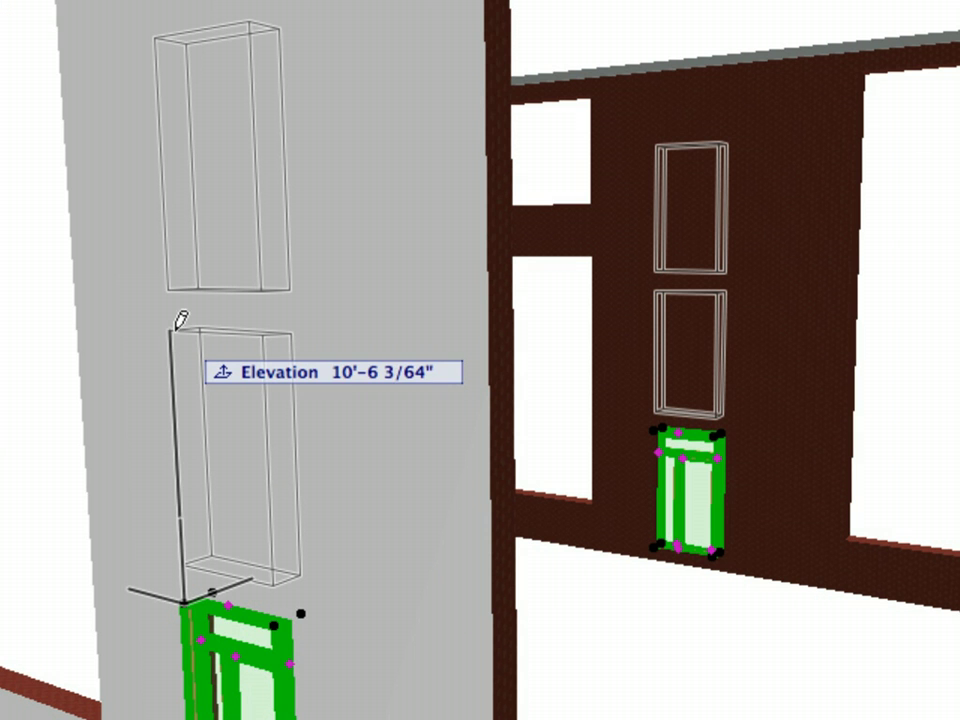
pyautogui.write('12')
pyautogui.press('Return')
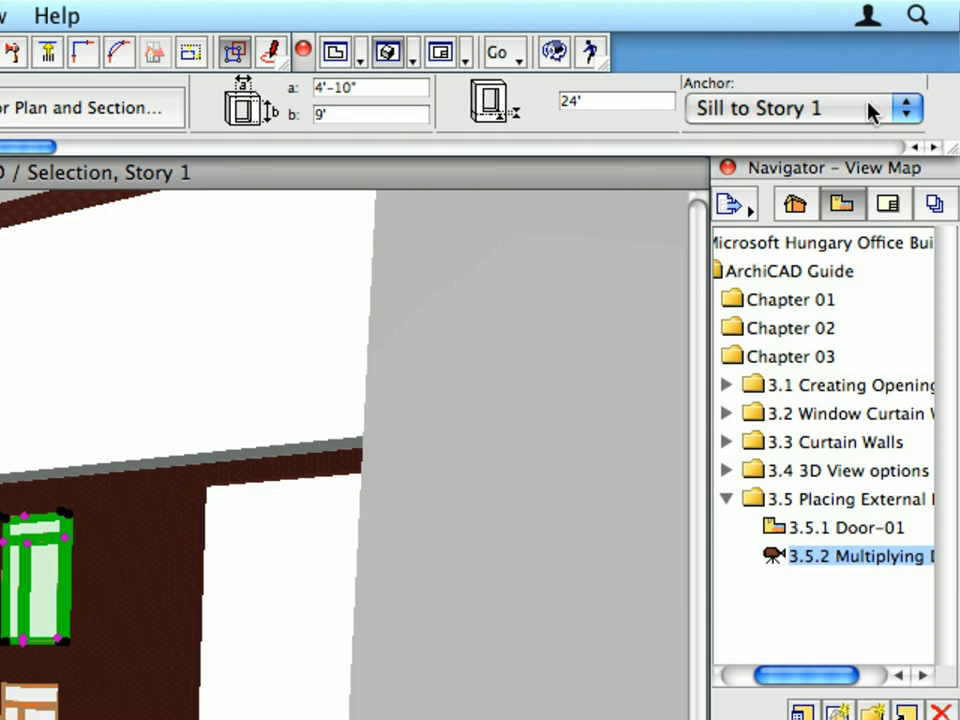
# Anchor the door copies to the 3RD FLOOR story via Select Story.
pyautogui.click(875, 108)
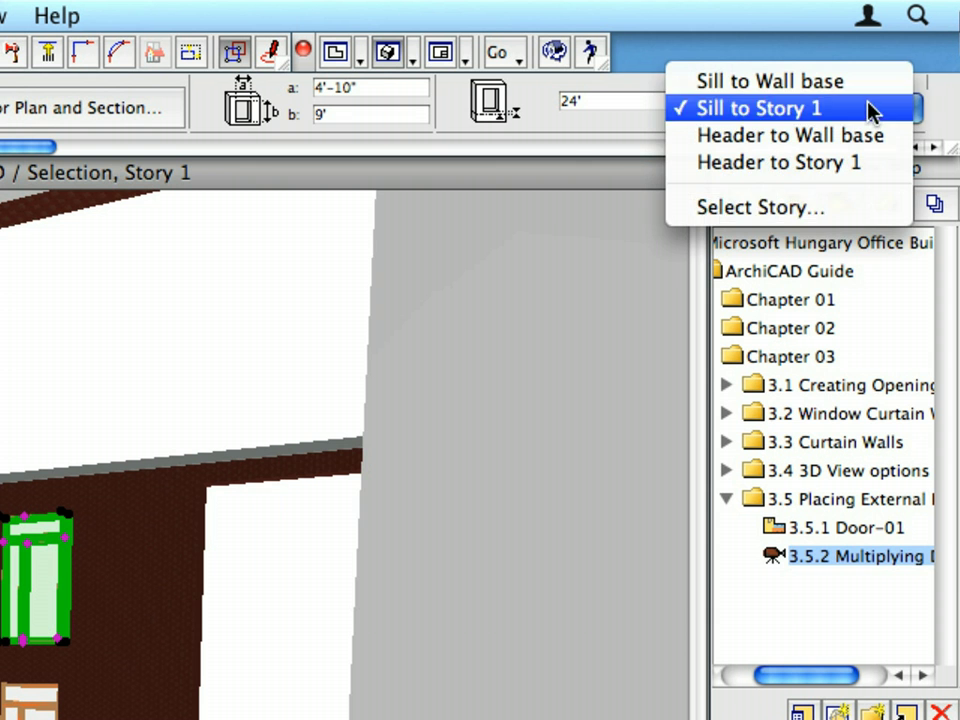
pyautogui.click(857, 207)
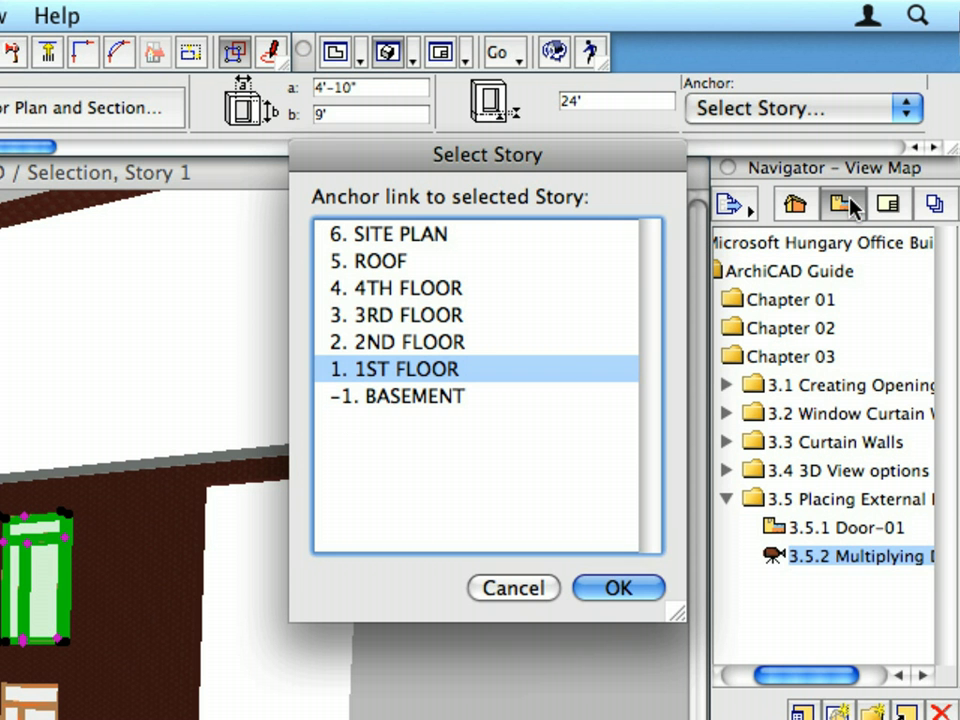
pyautogui.click(481, 325)
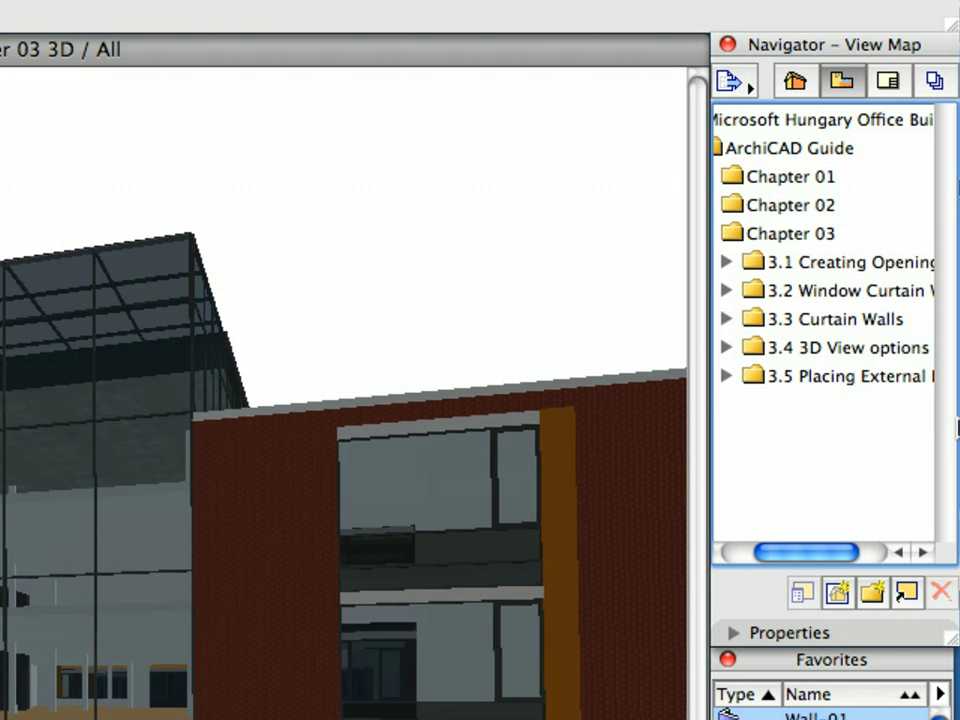
# Open the 3.5.1 Door-01 first-floor plan and load the Door-01 door favorite.
pyautogui.click(727, 377)
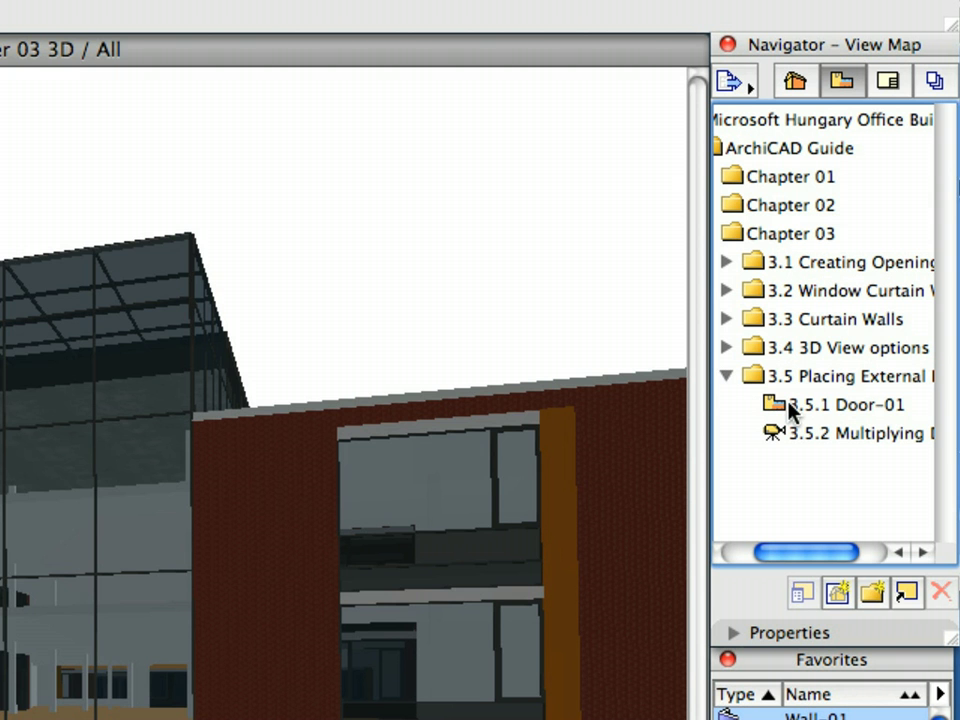
pyautogui.doubleClick(785, 405)
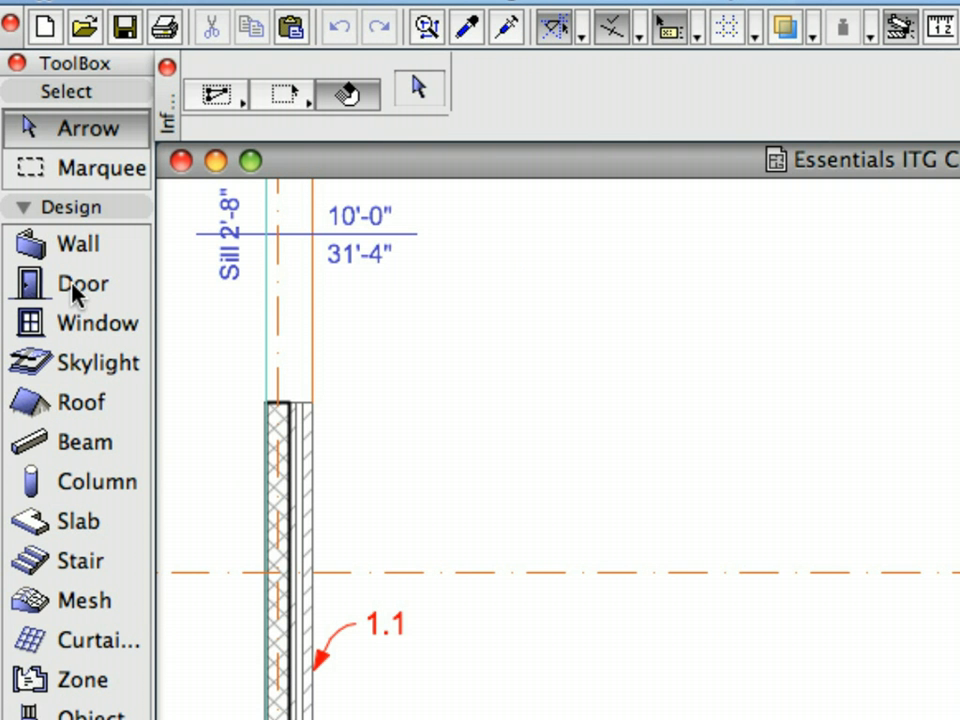
pyautogui.click(42, 146)
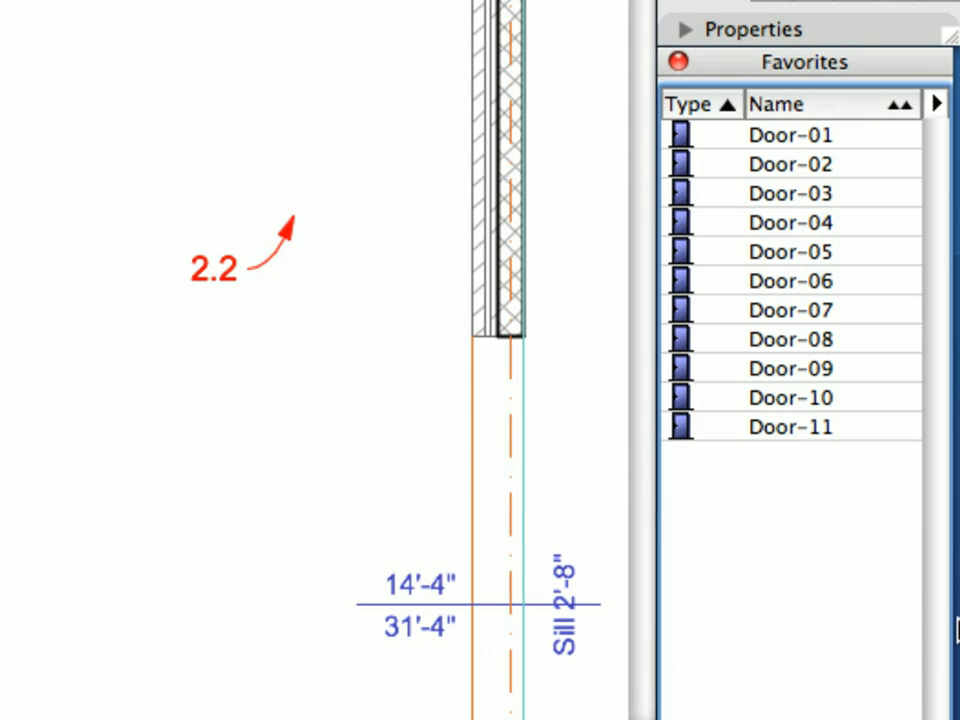
pyautogui.click(869, 145)
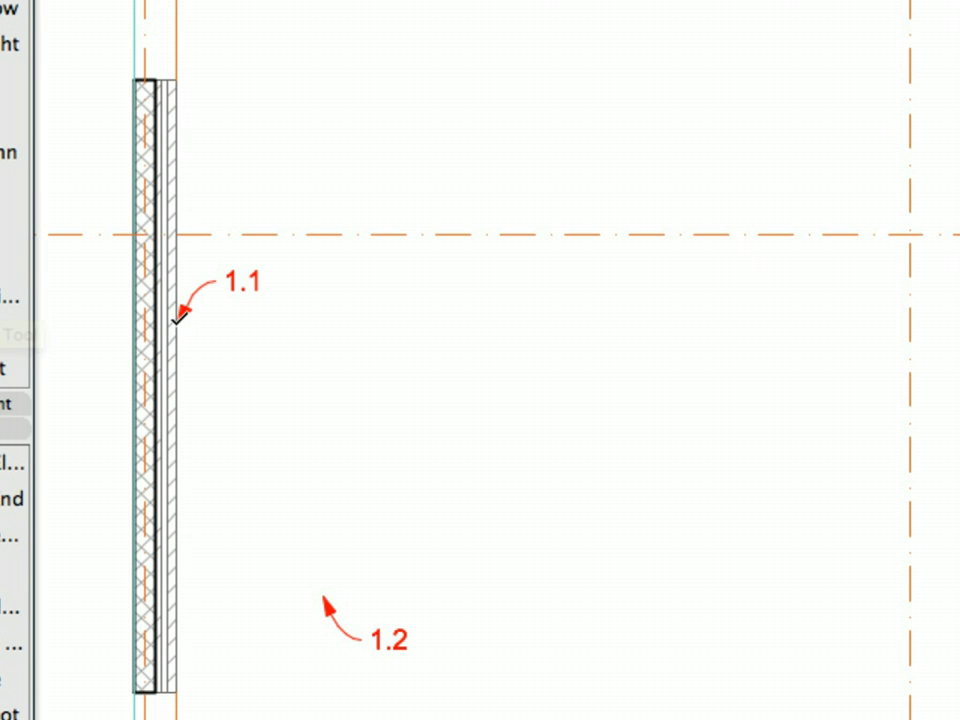
# Place Door-01 doors at openings 1.1 and 2.1, then select both their walls.
pyautogui.click(178, 318)
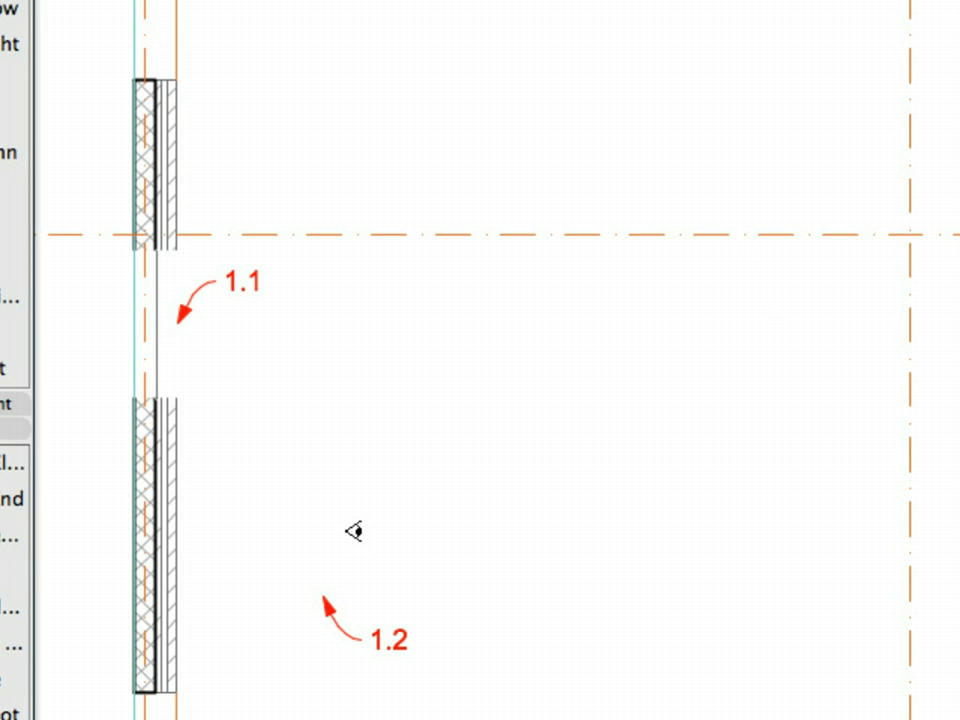
pyautogui.click(352, 531)
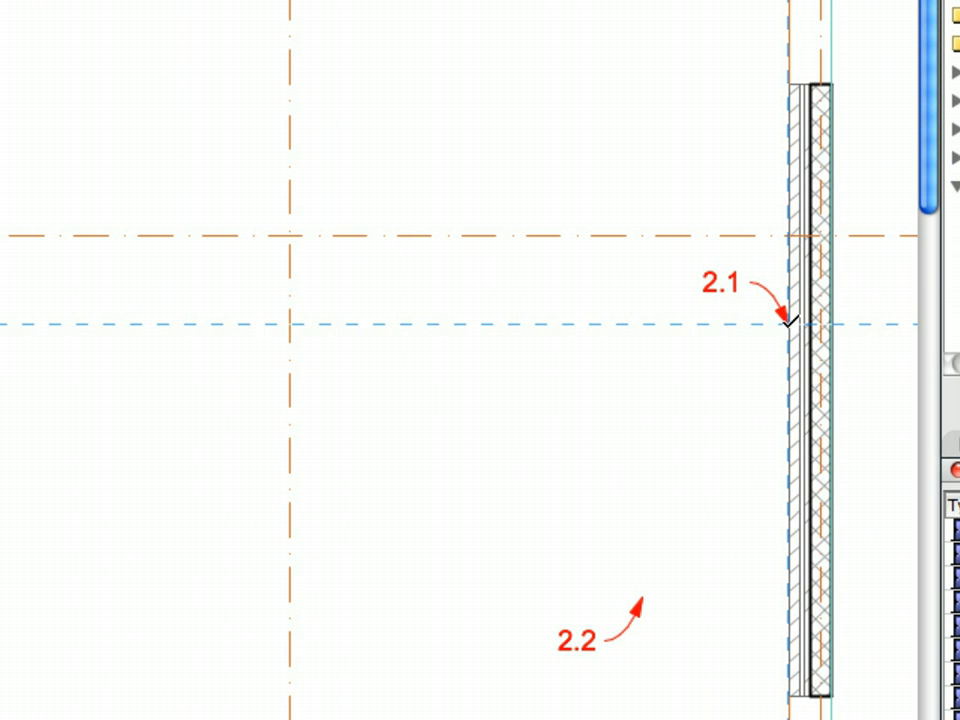
pyautogui.click(789, 320)
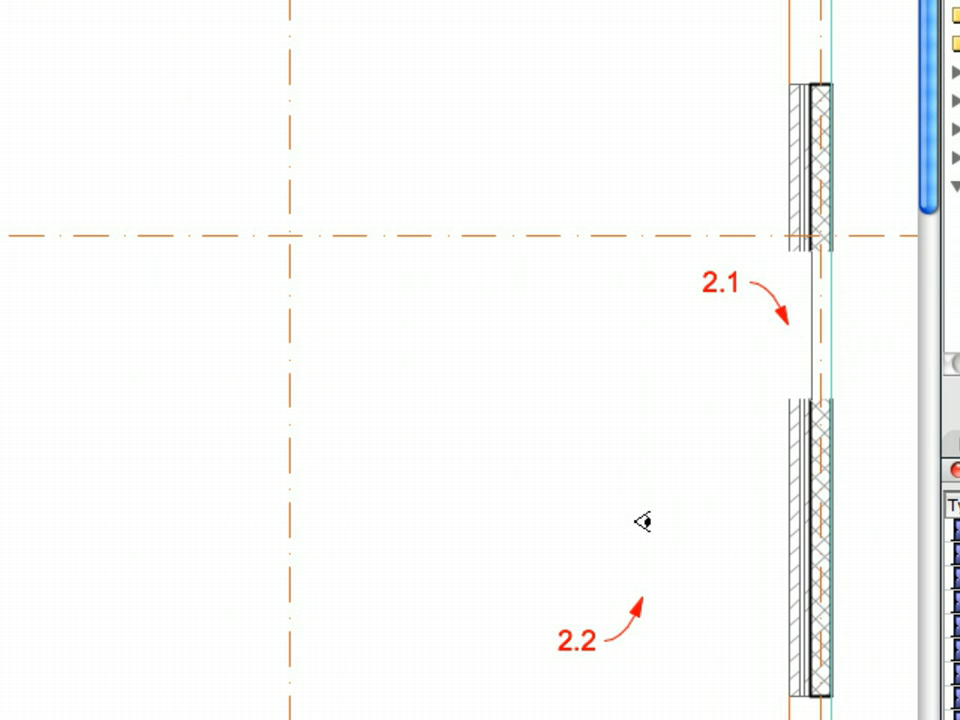
pyautogui.click(670, 515)
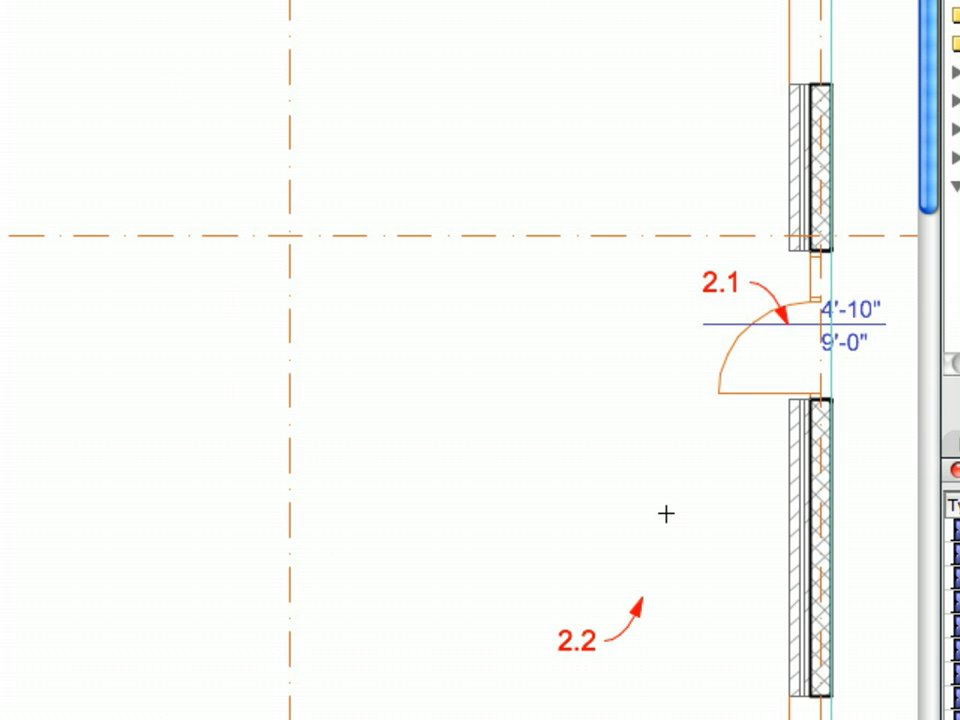
pyautogui.click(791, 507)
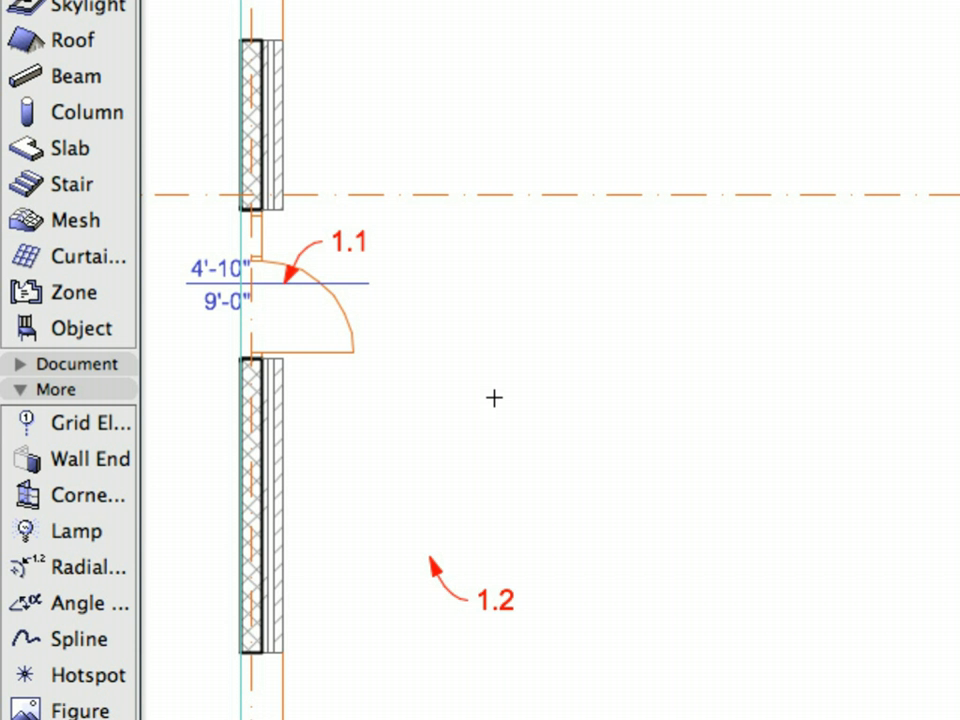
pyautogui.click(288, 400)
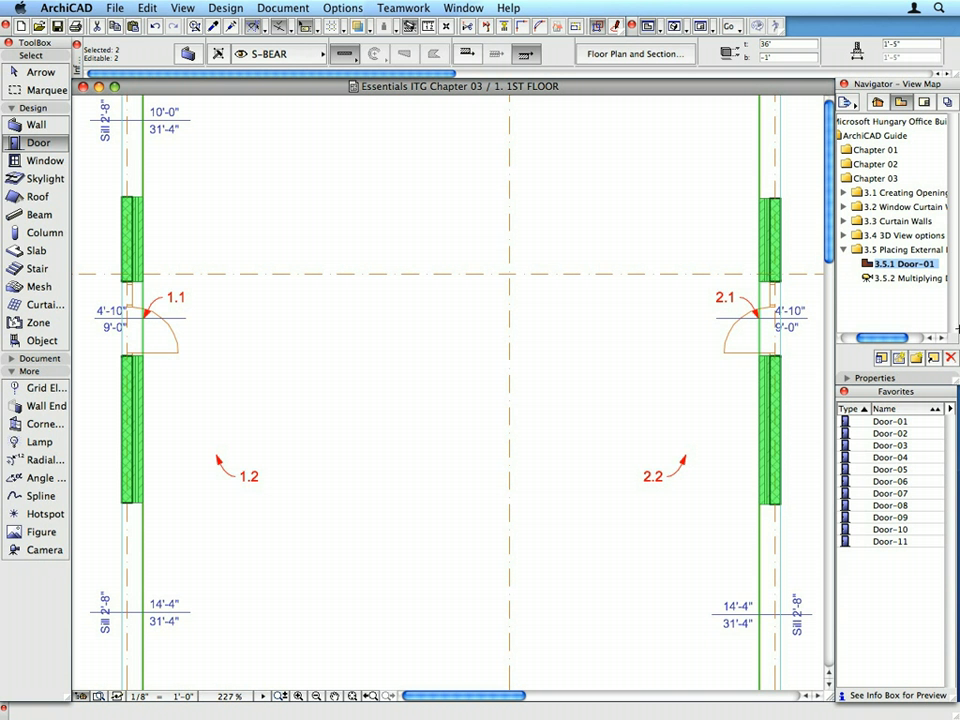
# In the saved 3D view, select both doors with Edit > Select All Doors.
pyautogui.doubleClick(936, 279)
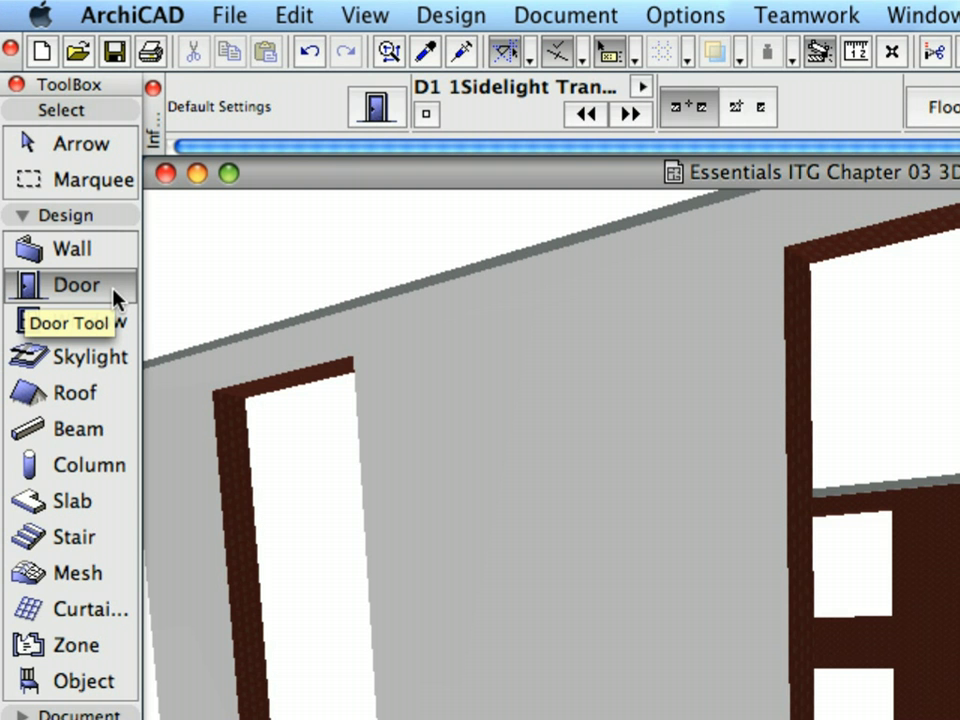
pyautogui.click(280, 10)
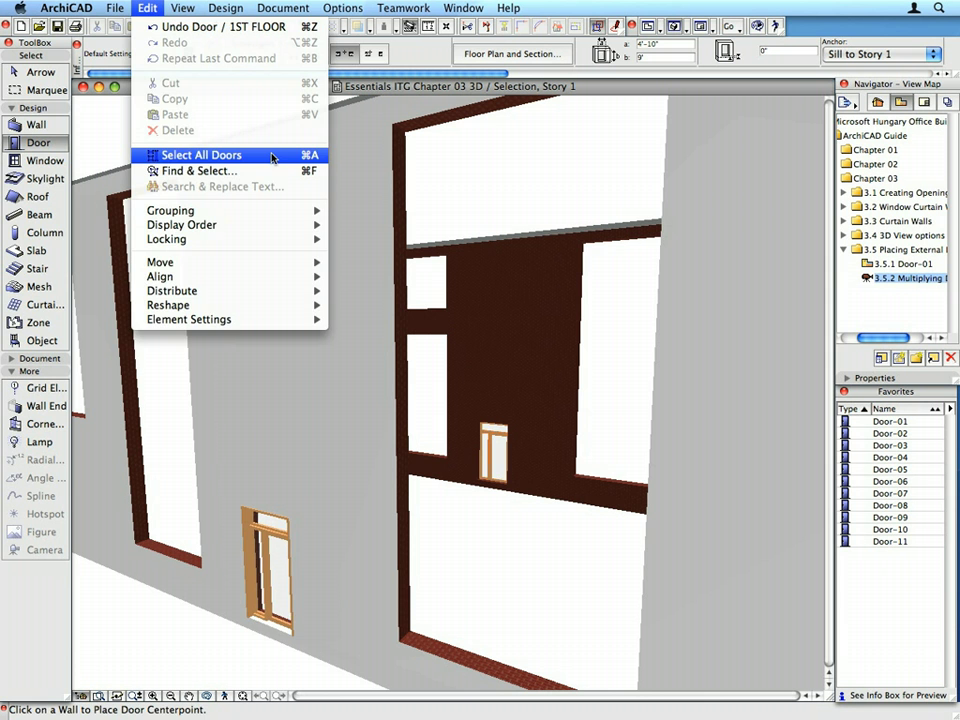
pyautogui.click(268, 155)
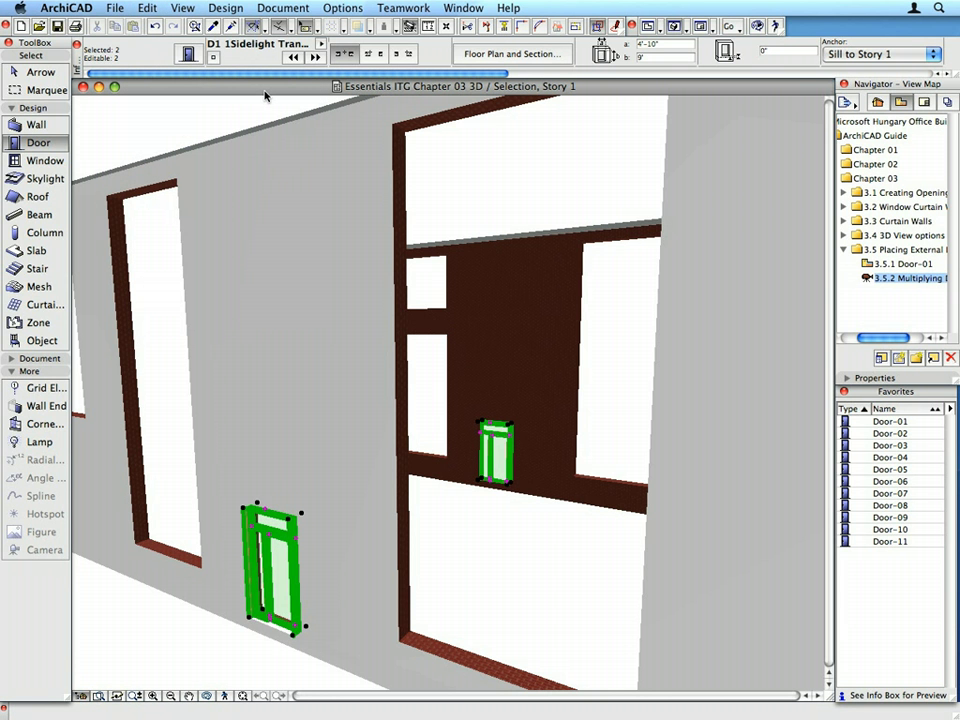
# Open Multiply for the doors with Elevate mode and 2 copies.
pyautogui.click(150, 7)
pyautogui.moveTo(230, 267)
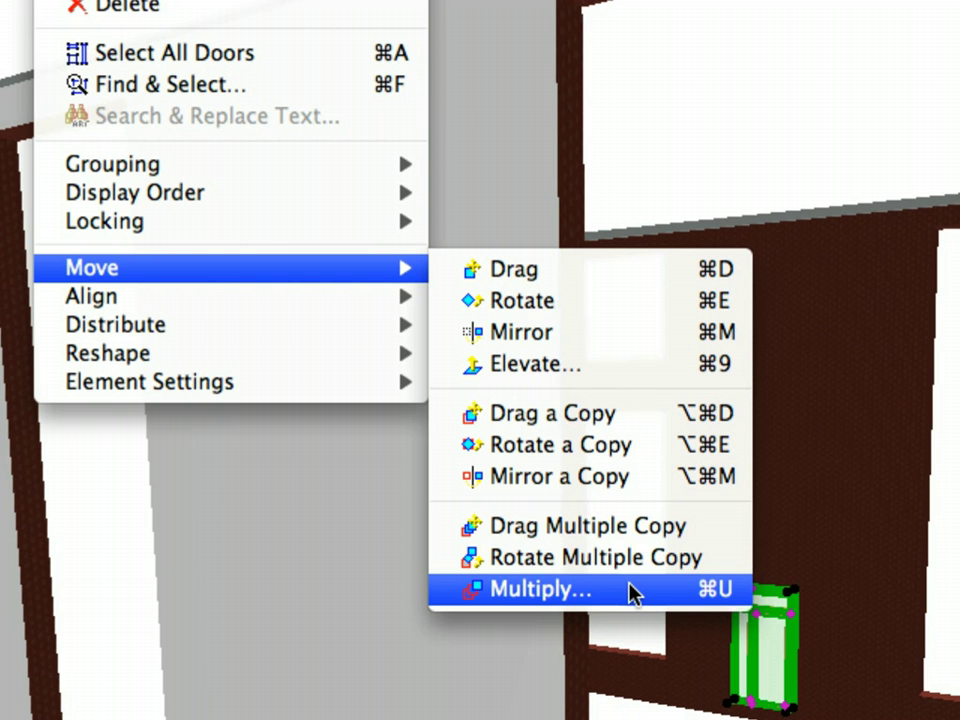
pyautogui.click(634, 592)
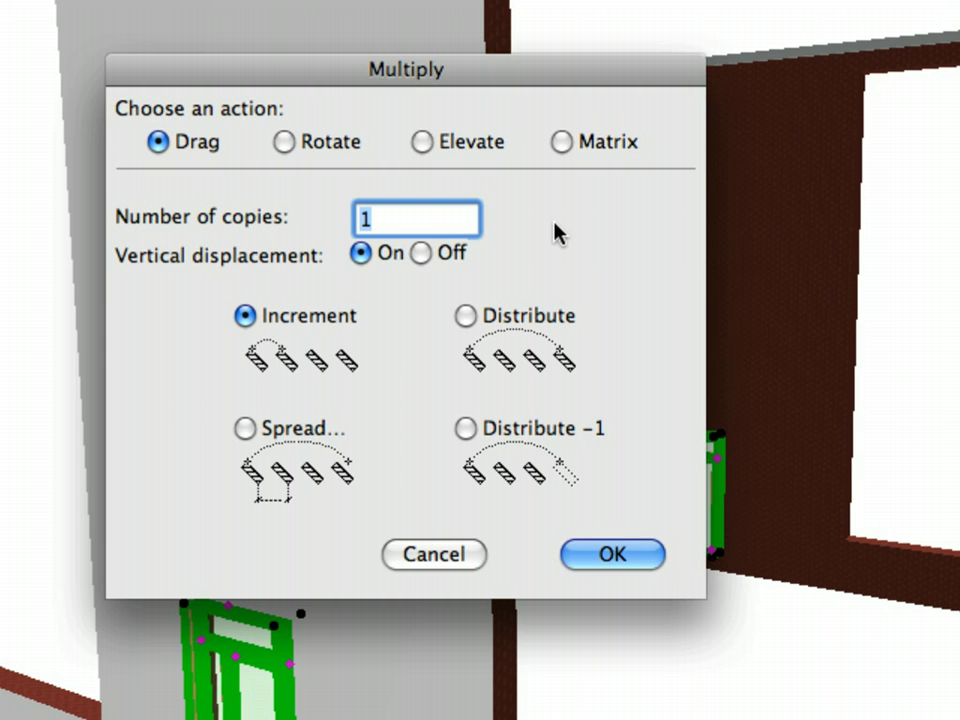
pyautogui.click(461, 151)
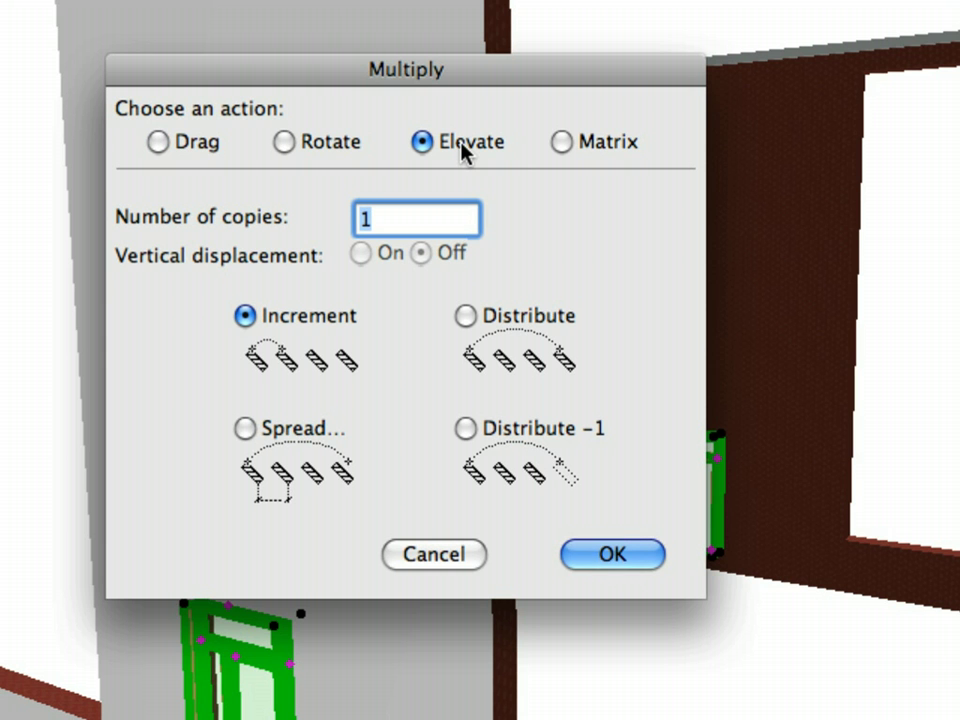
pyautogui.write('2')
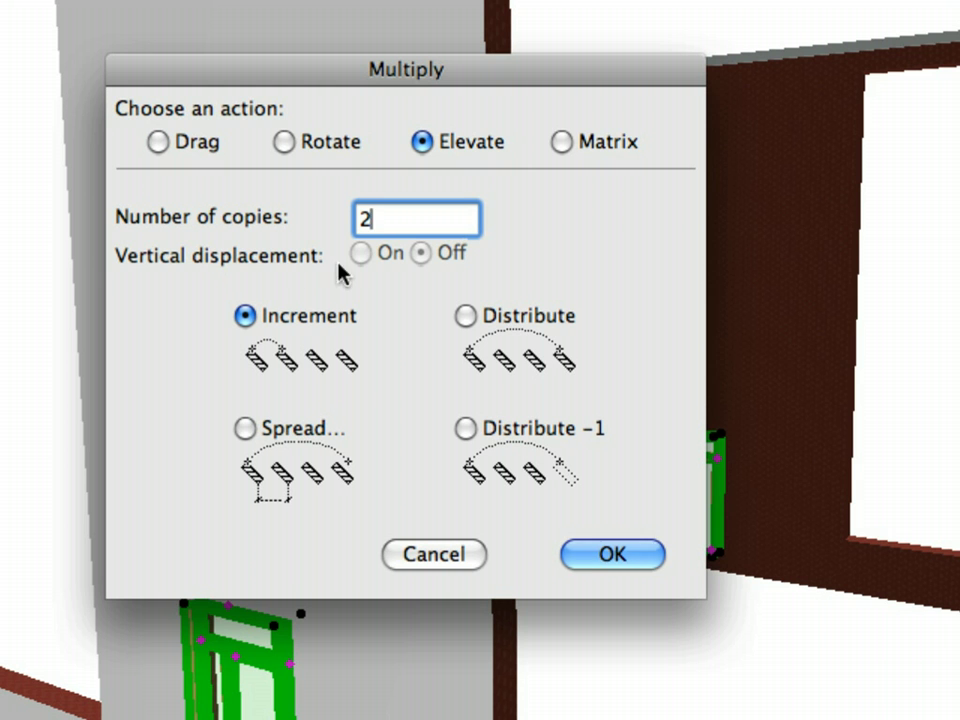
# Create the two elevated copies of each door at 12' vertical spacing.
pyautogui.click(622, 550)
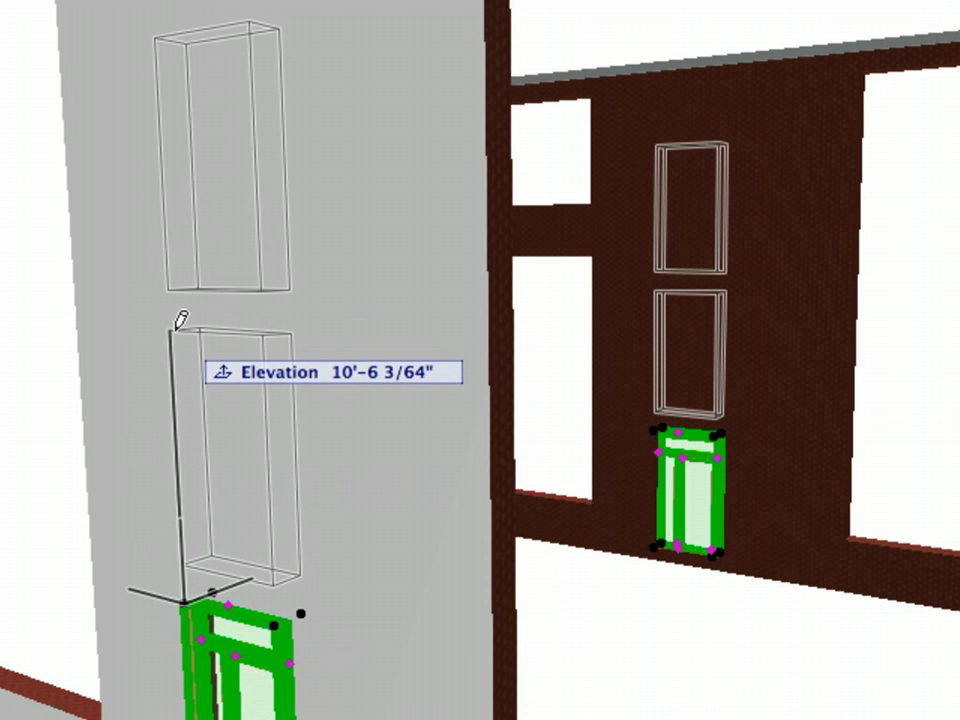
pyautogui.write('1')
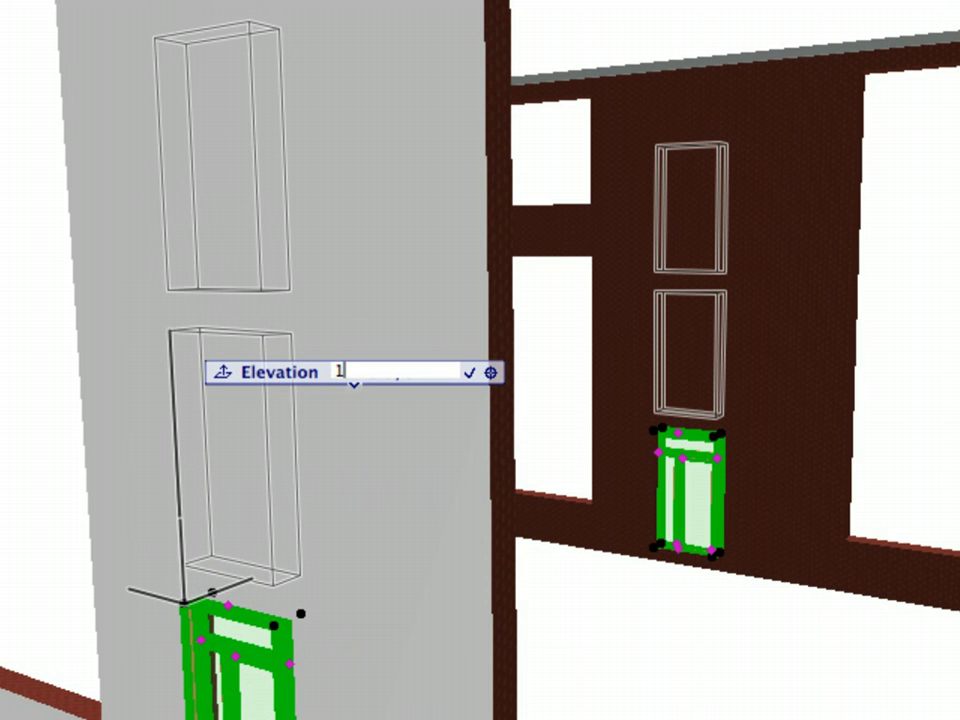
pyautogui.write('2')
pyautogui.write("'")
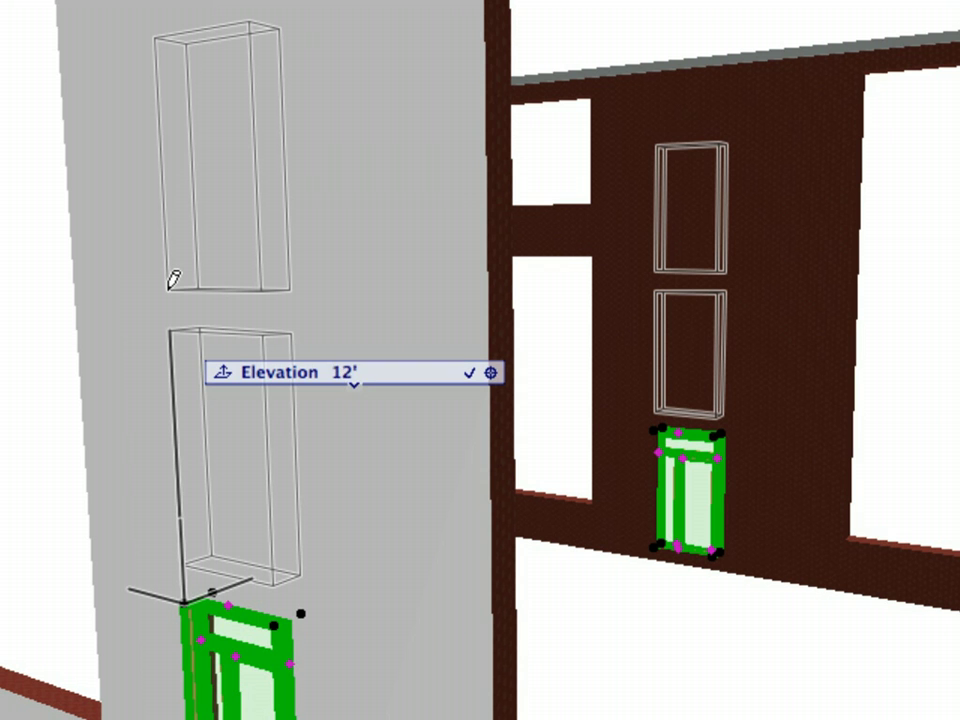
pyautogui.press('Return')
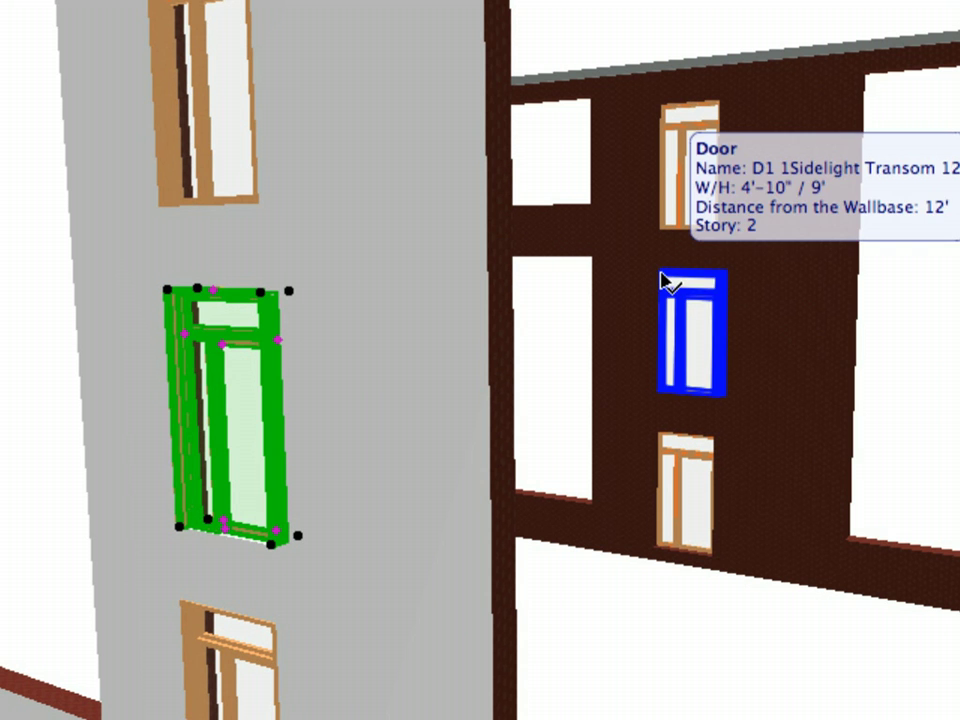
# Select both 12-foot door copies and anchor them to the 2ND FLOOR story.
pyautogui.keyDown('shift'); pyautogui.click(662, 282); pyautogui.keyUp('shift')
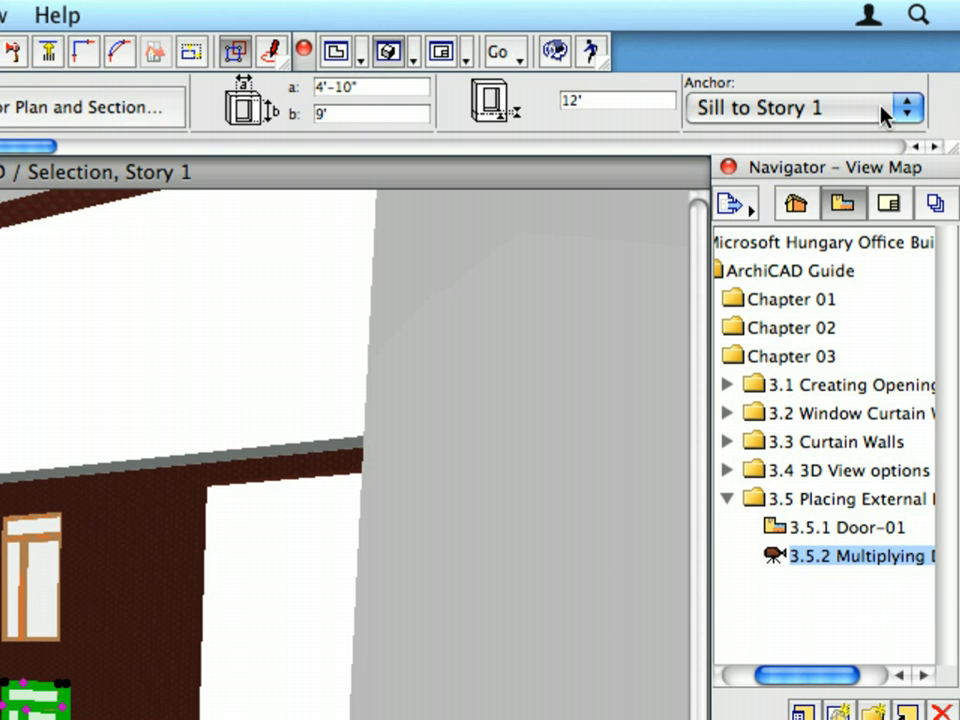
pyautogui.click(882, 108)
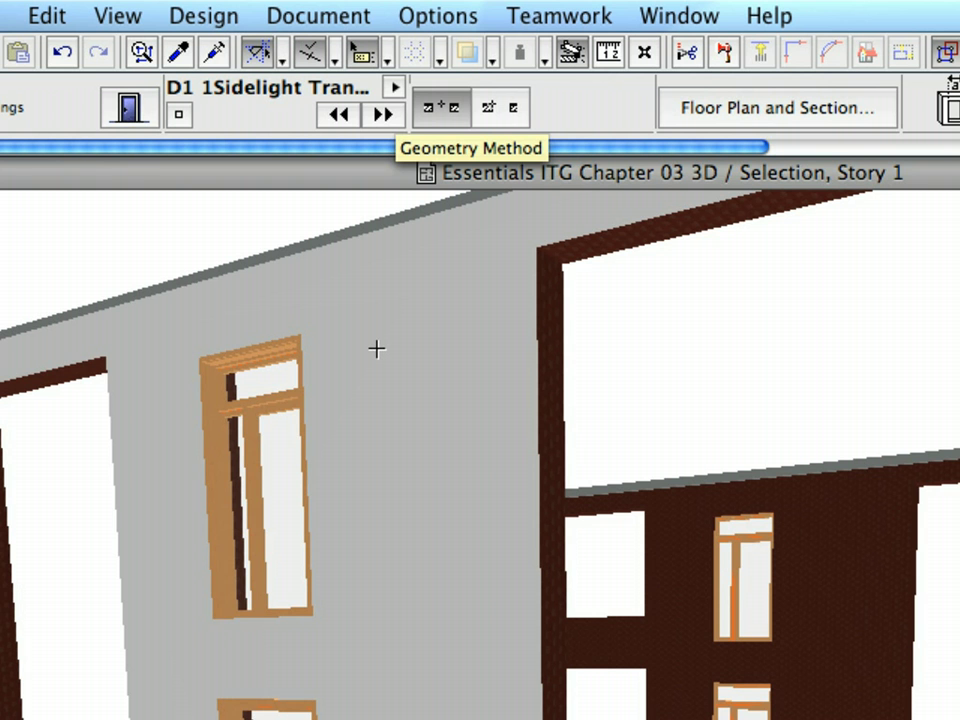
# Select both 24-foot doors and choose 3. 3RD FLOOR as their anchor story.
pyautogui.click(280, 408)
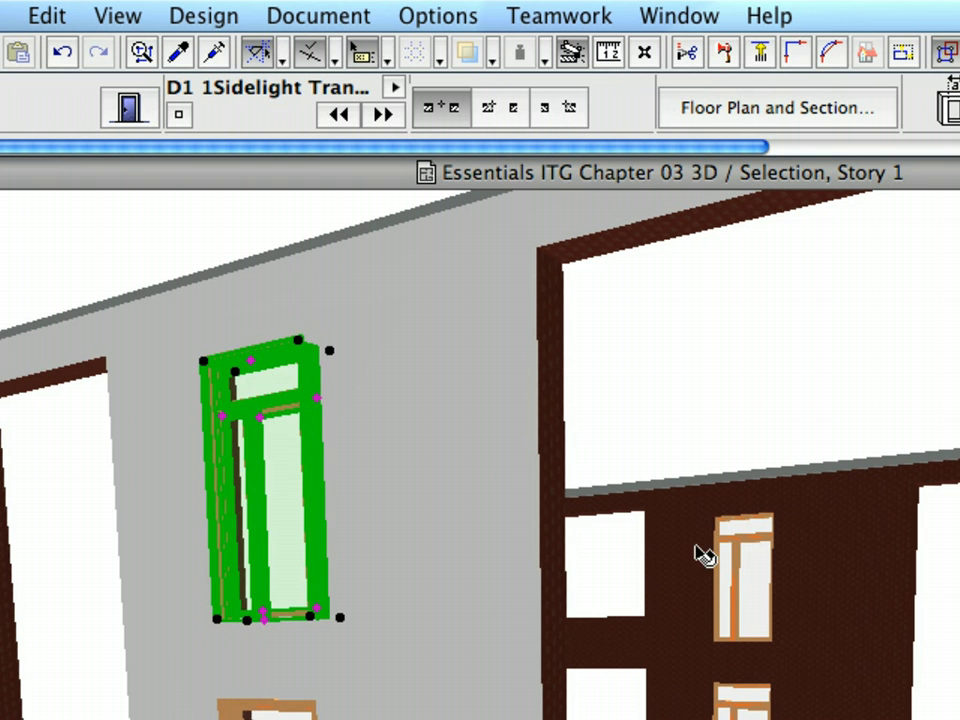
pyautogui.keyDown('shift'); pyautogui.click(736, 548); pyautogui.keyUp('shift')
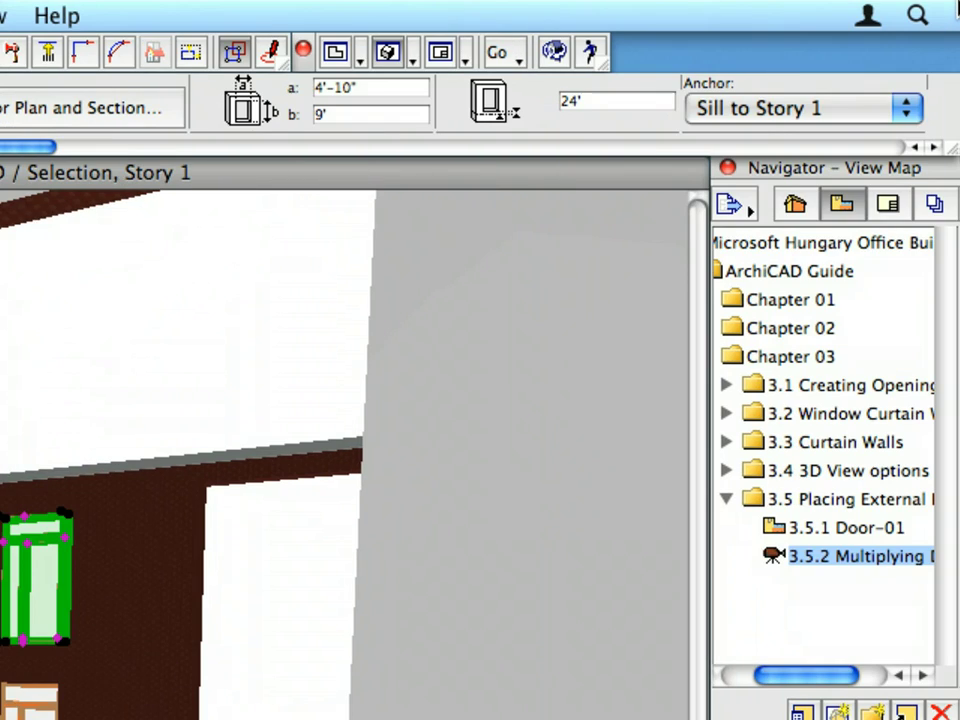
pyautogui.click(875, 104)
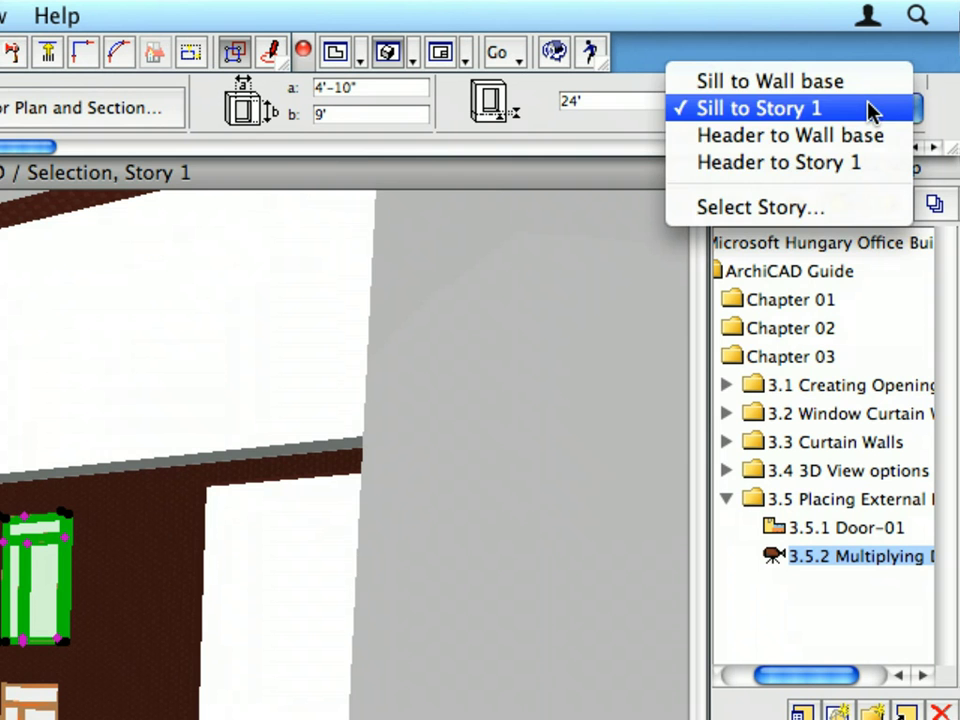
pyautogui.click(857, 207)
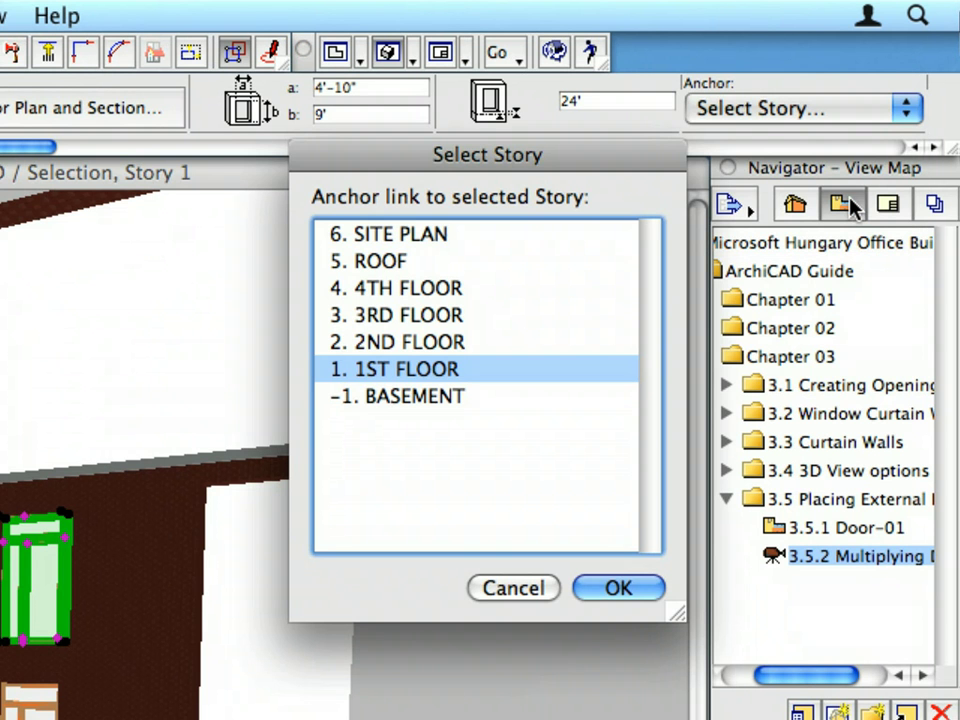
pyautogui.click(477, 318)
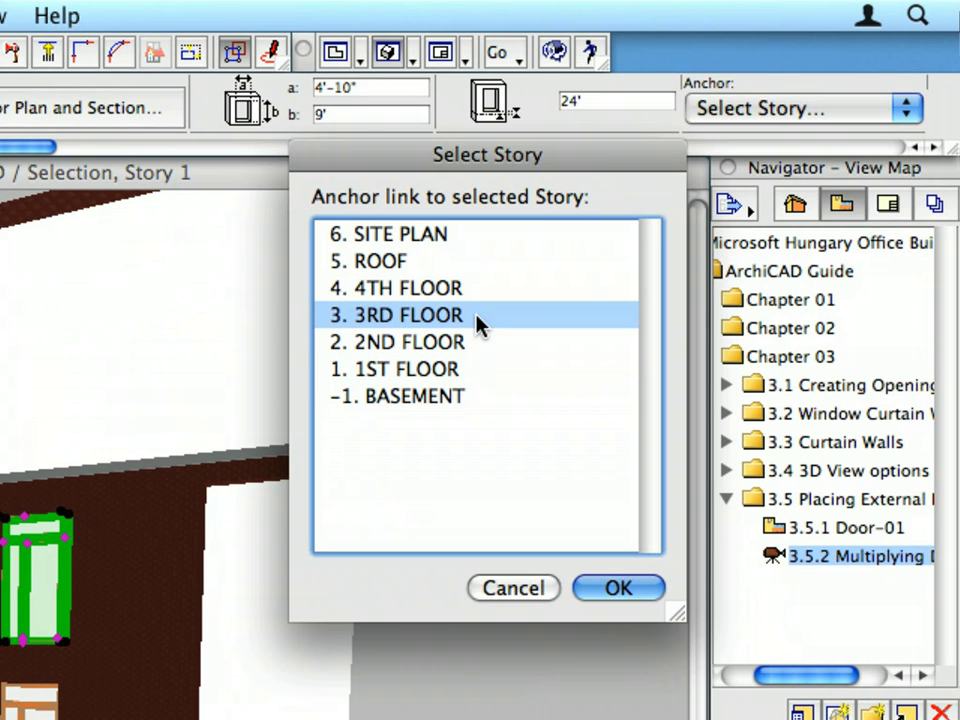